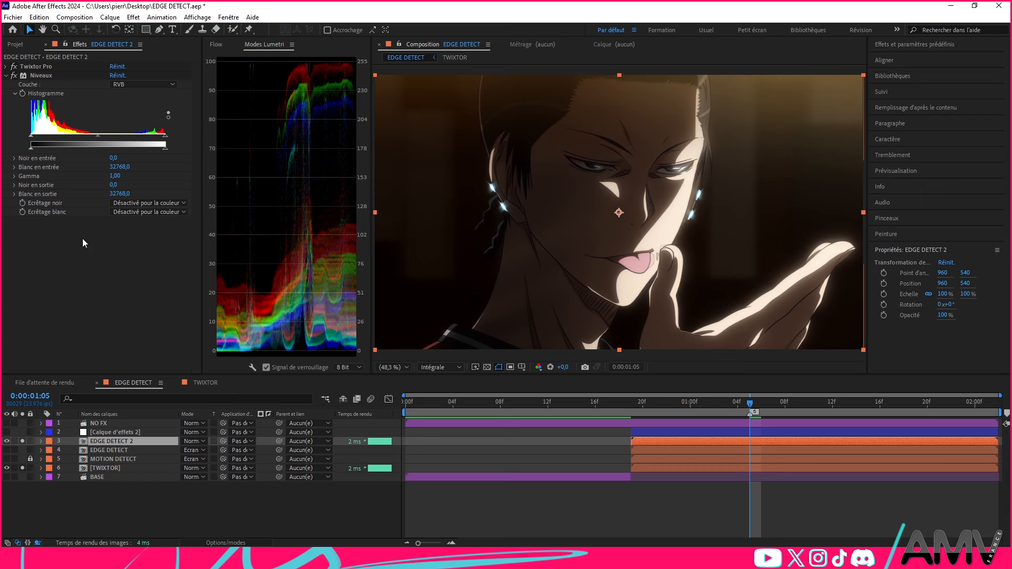
Step: Apply the S_EdgeDetect effect to the EDGE DETECT 2 layer, after Niveaux
left_click(6, 76)
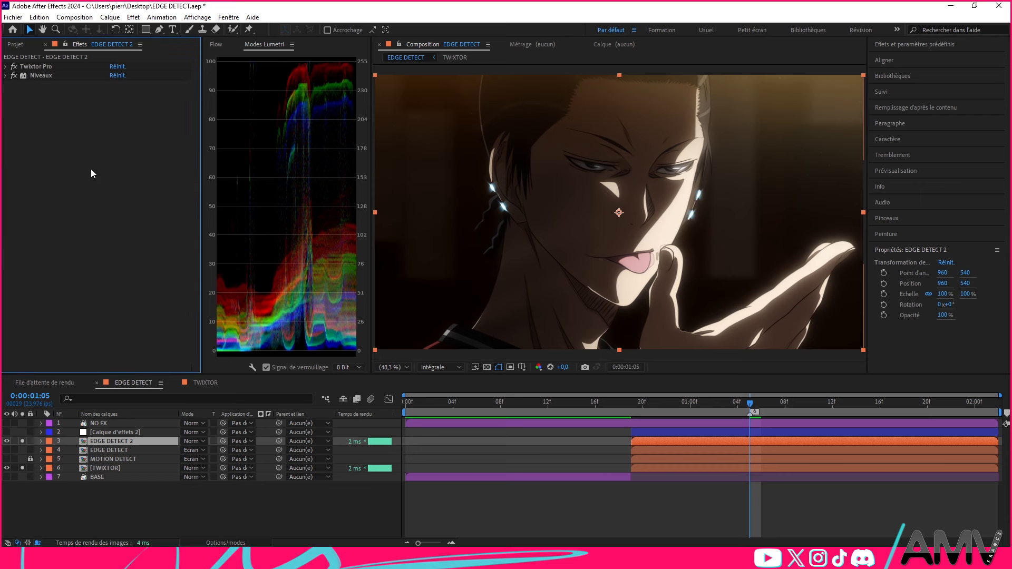
key("ctrl+space")
type("s_edgedec")
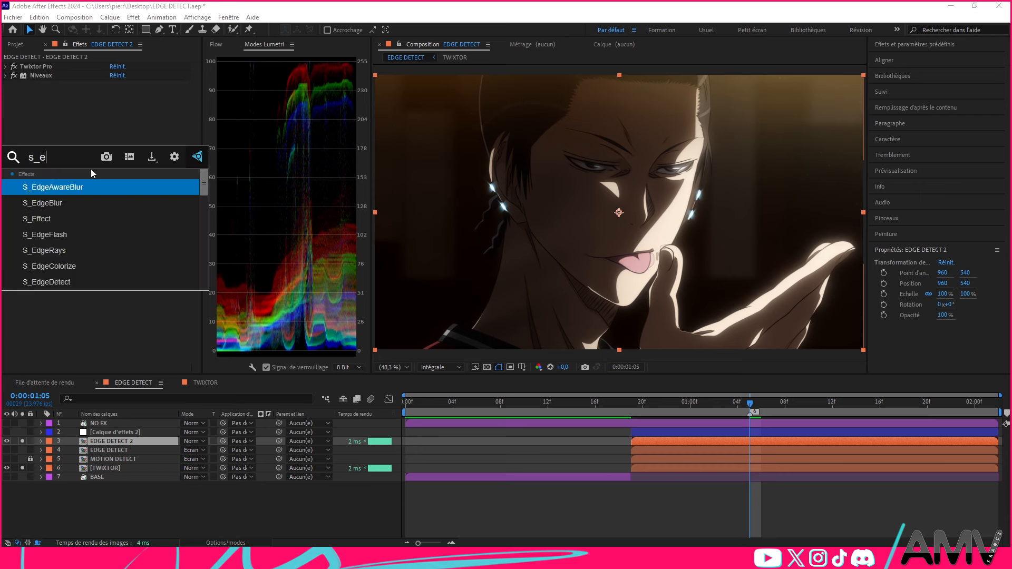
key("BackSpace")
type("t")
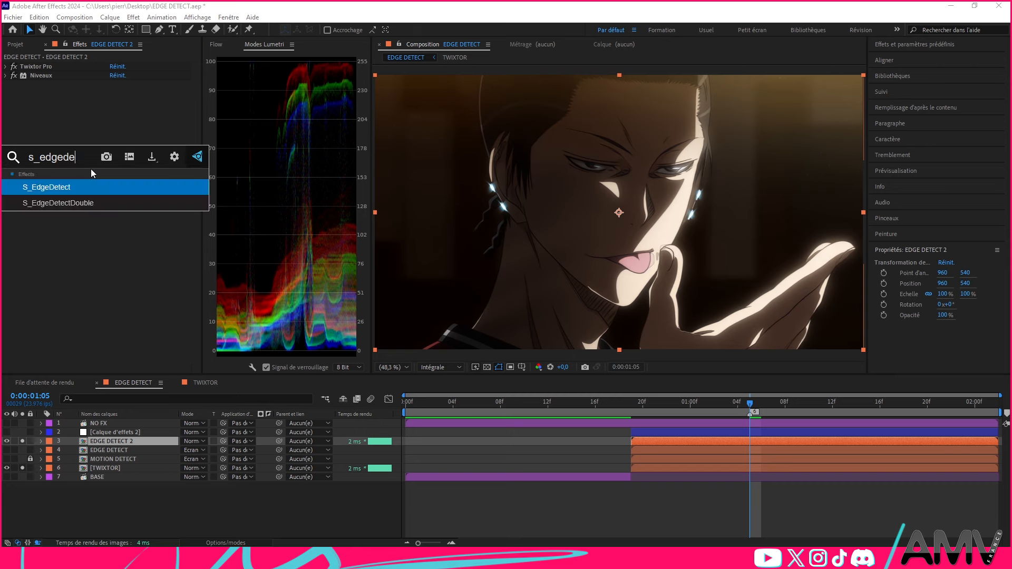
key("Return")
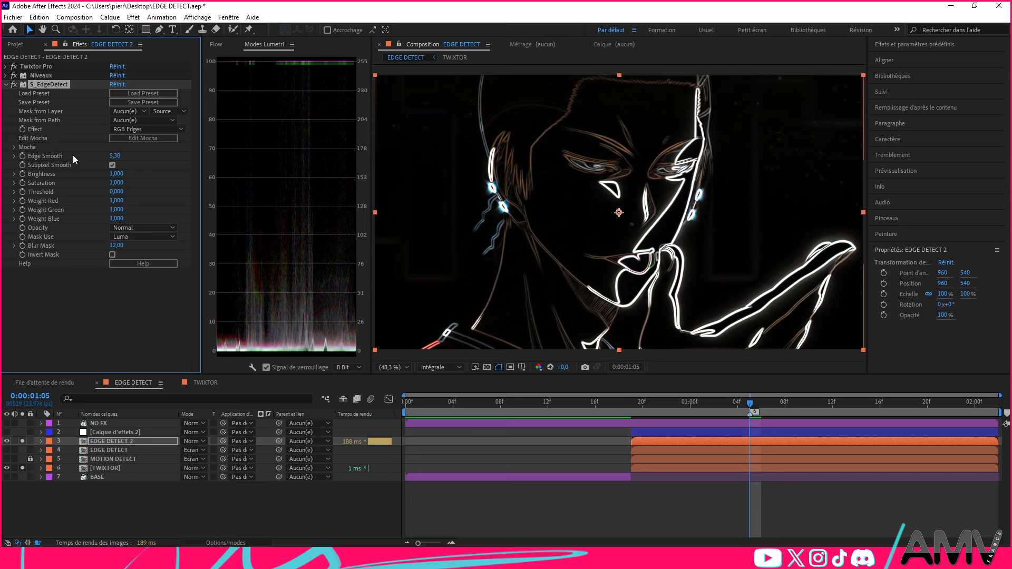
Step: Set S_EdgeDetect's Edge Smooth to 1
left_click(117, 156)
type("1")
key("Return")
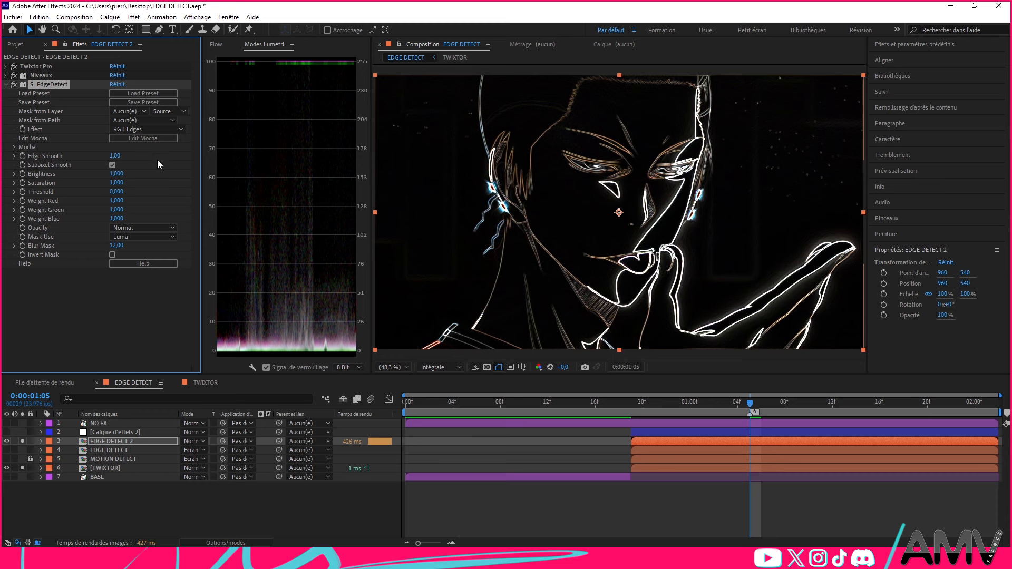
Step: Try a Saturation of 1.55 and a Threshold of 0.1 in S_EdgeDetect, undoing each change
mouse_move(117, 174)
left_mouse_down()
mouse_move(136, 172)
mouse_move(97, 165)
mouse_move(117, 178)
left_mouse_up()
left_click_drag(116, 185, 145, 185)
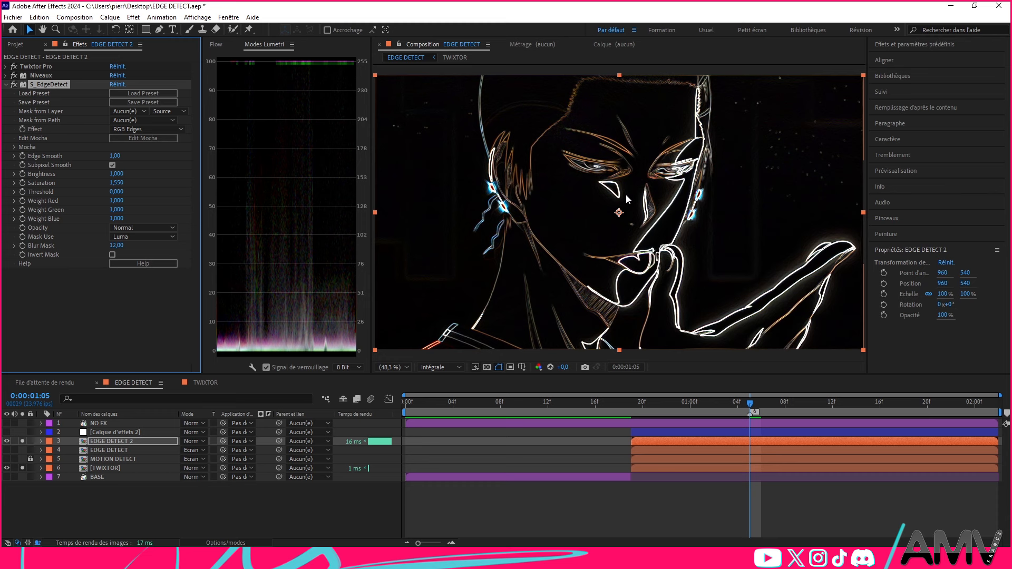
key("ctrl+z")
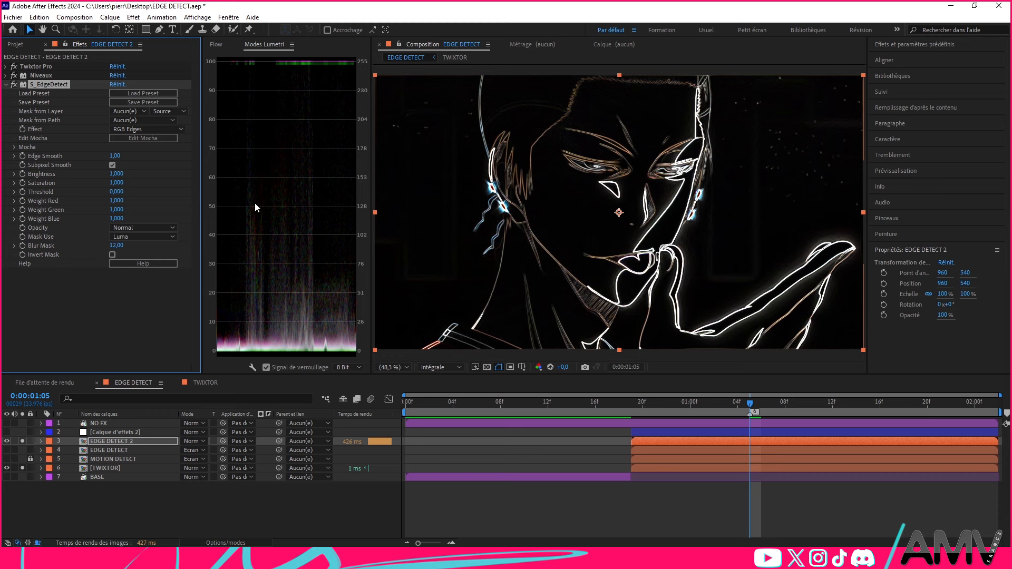
left_click_drag(117, 195, 122, 191)
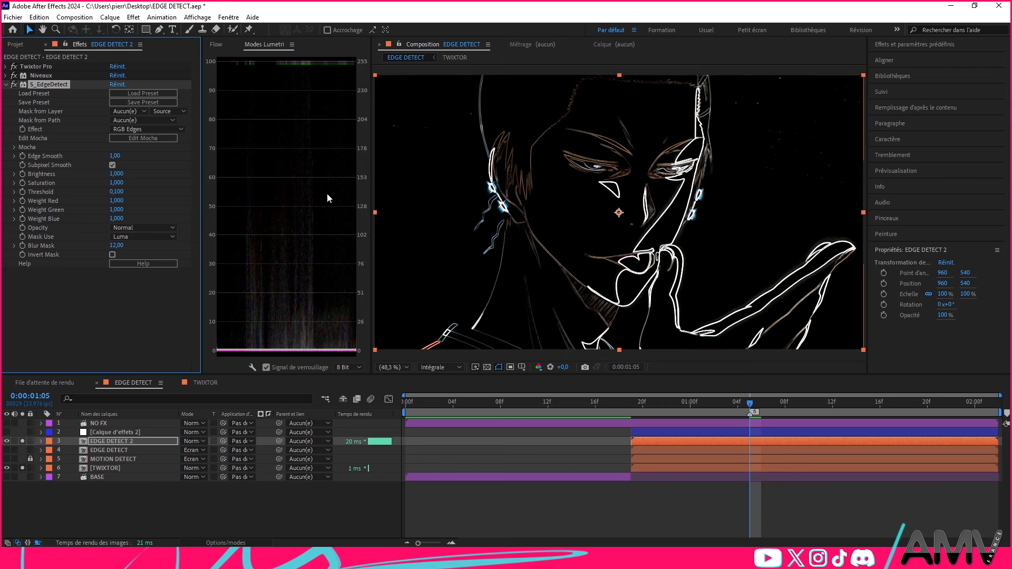
key("ctrl+z")
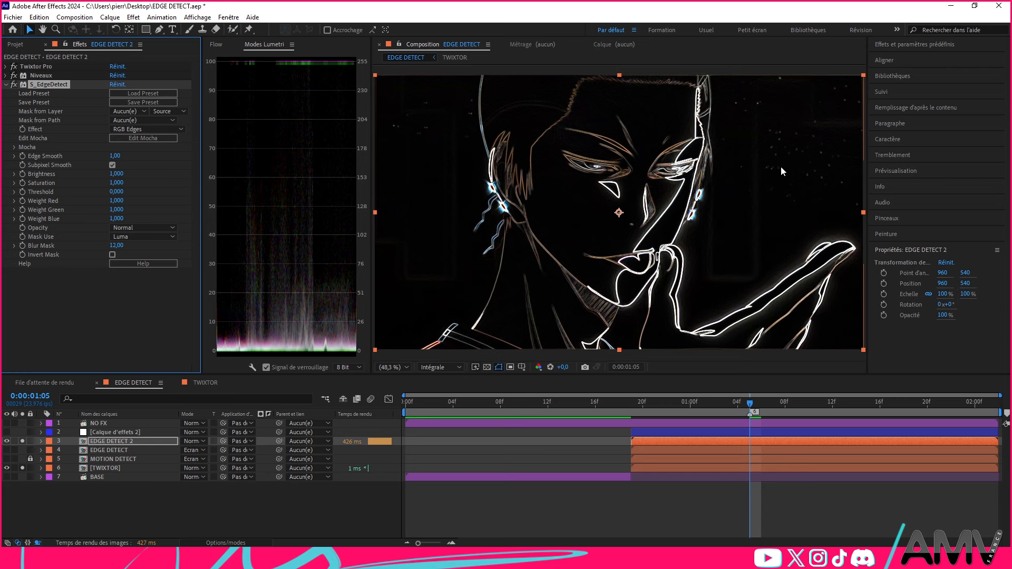
Step: Set S_EdgeDetect's Threshold to 0.22 and its red, green and blue weights to 1.31, 1.14 and 1.13
left_click_drag(116, 192, 127, 191)
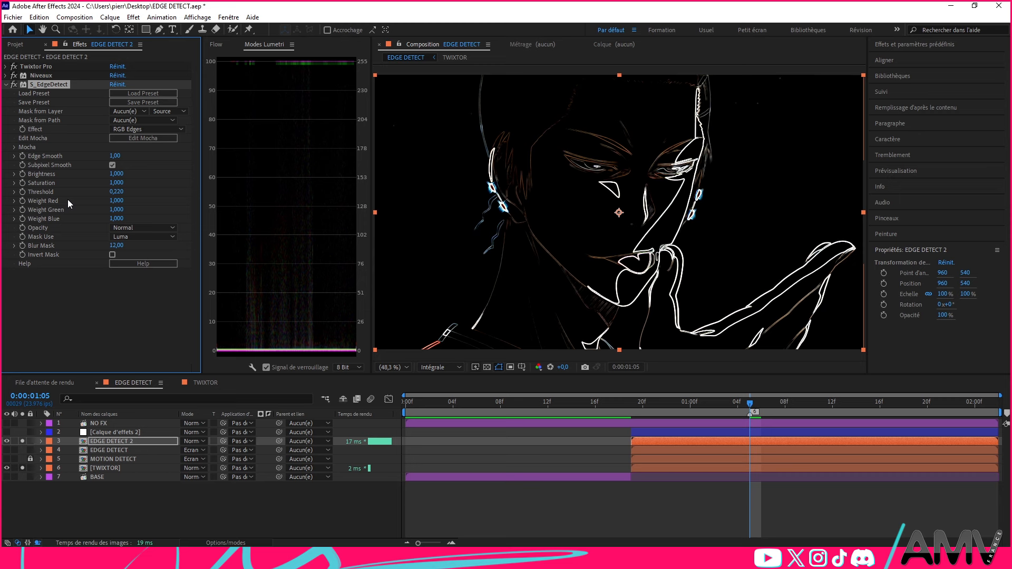
left_click_drag(116, 200, 123, 221)
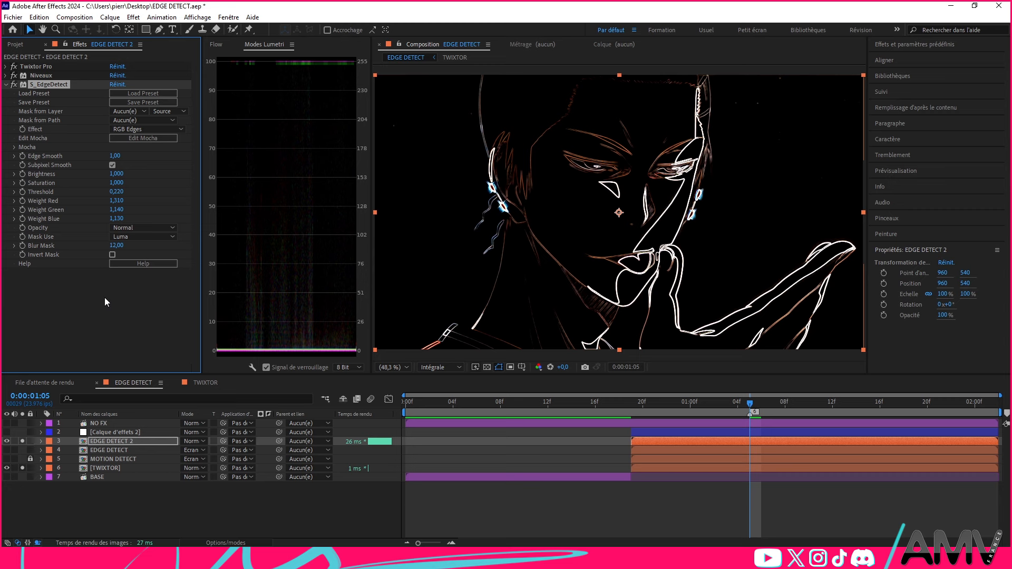
Step: Add CC Toner to EDGE DETECT 2, placed above S_EdgeDetect, and set its Tones to Pentone
left_click(72, 308)
key("ctrl+space")
type("cc toner")
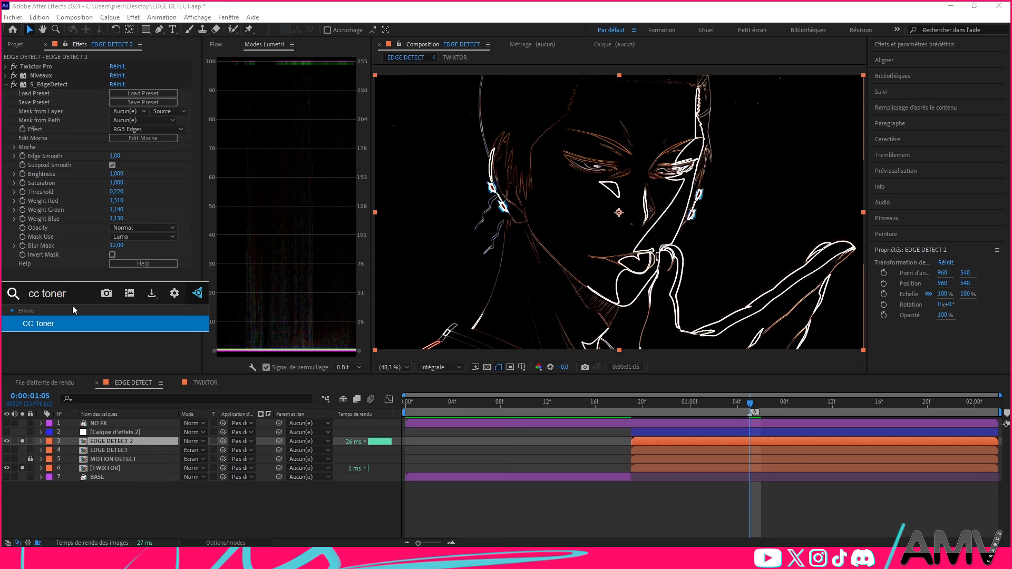
key("Return")
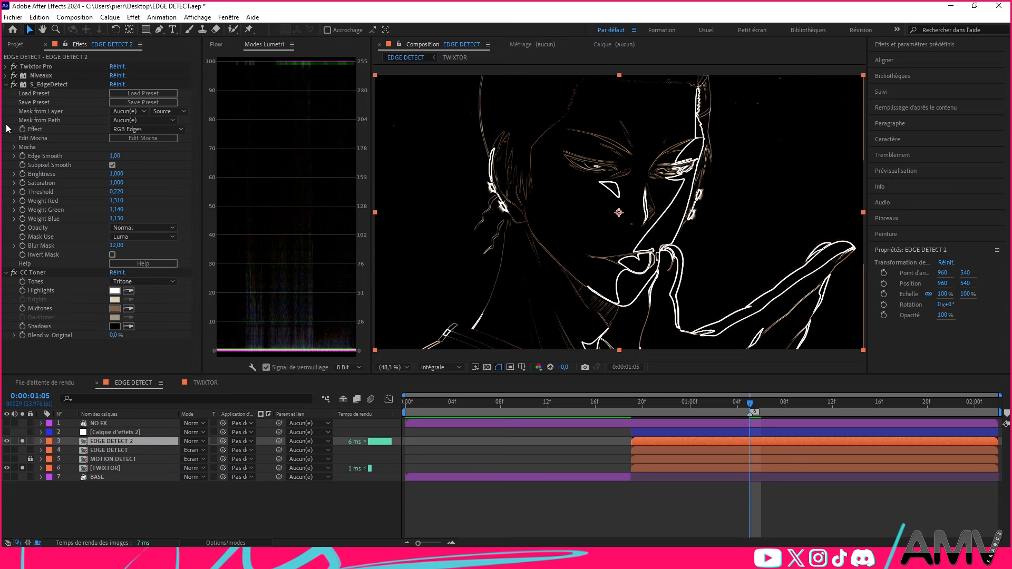
left_click_drag(34, 274, 41, 82)
left_click(135, 94)
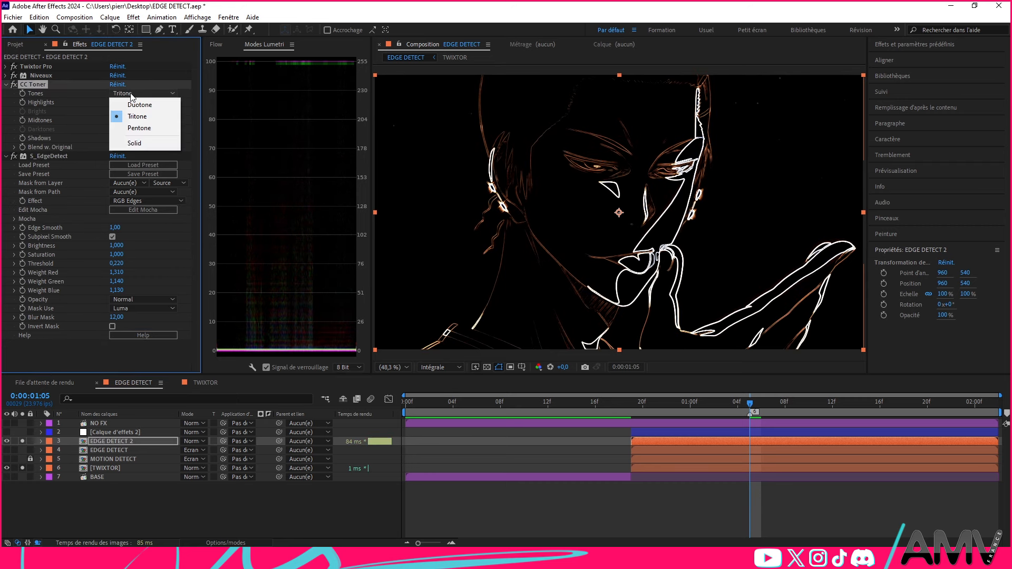
left_click(135, 128)
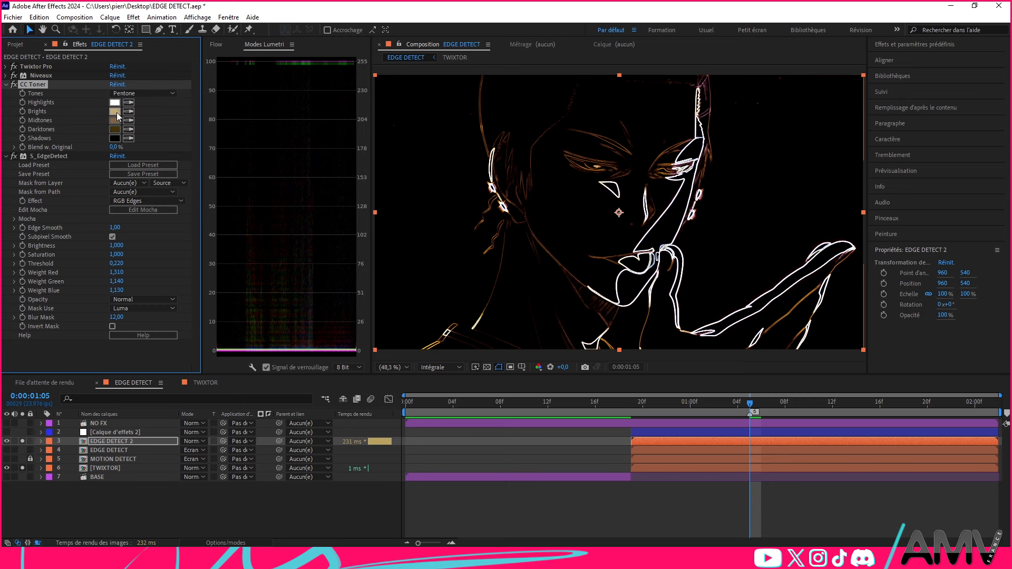
Step: With S_EdgeDetect switched off, set CC Toner's Midtones to orange EF8D24 and sample the same orange for Darktones
left_click(14, 156)
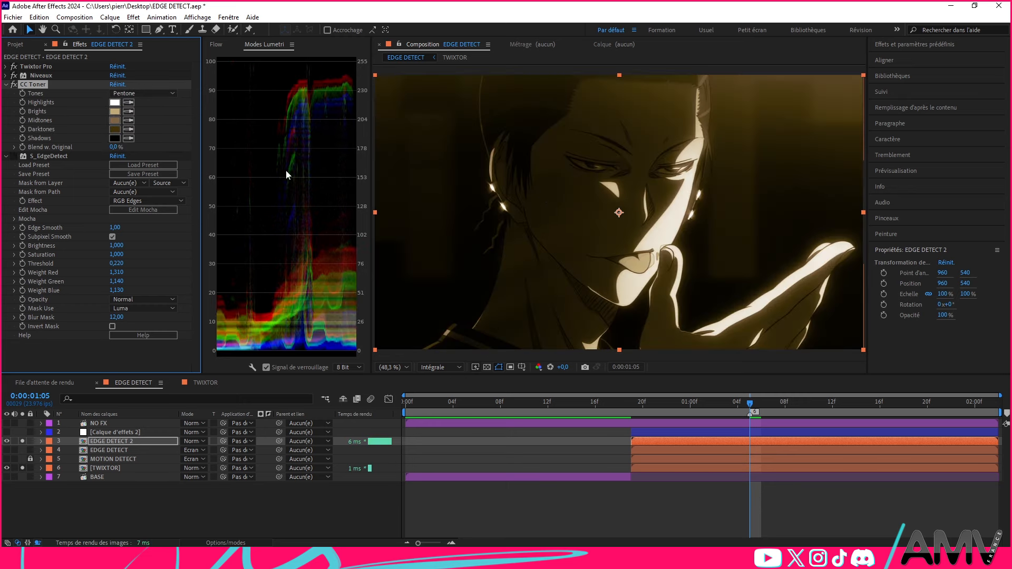
left_click(115, 120)
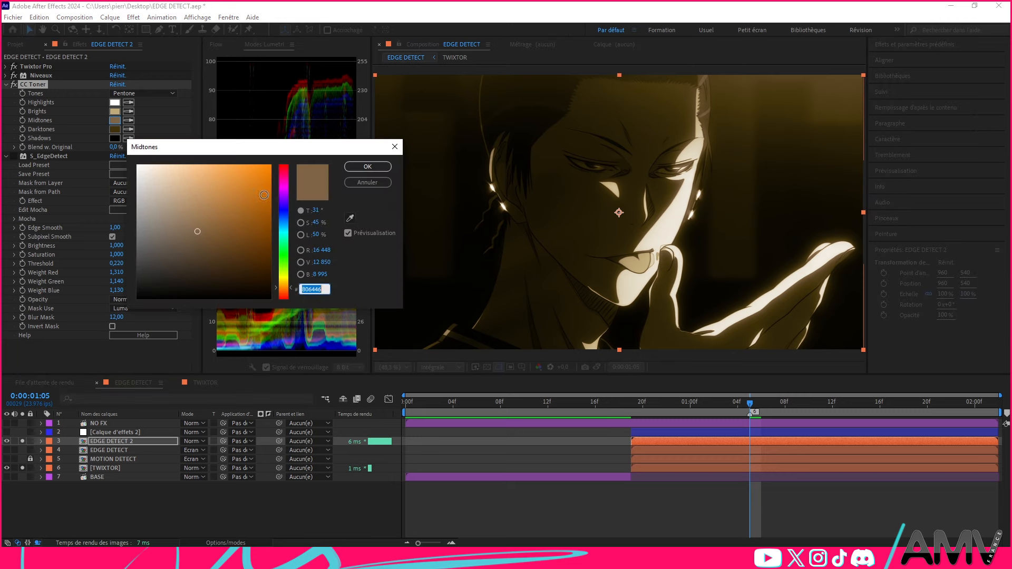
left_click(264, 195)
left_click(251, 173)
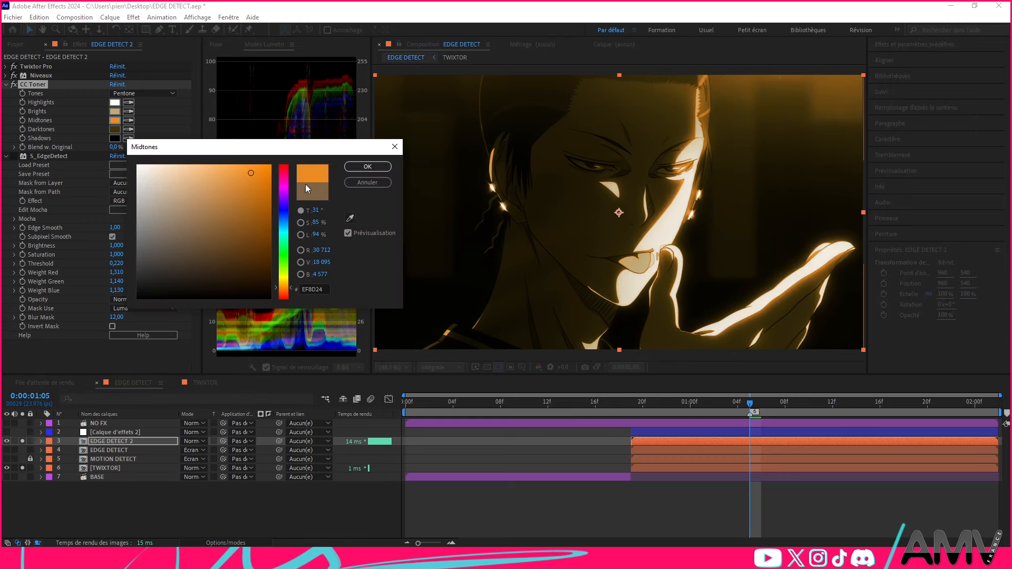
left_click(367, 166)
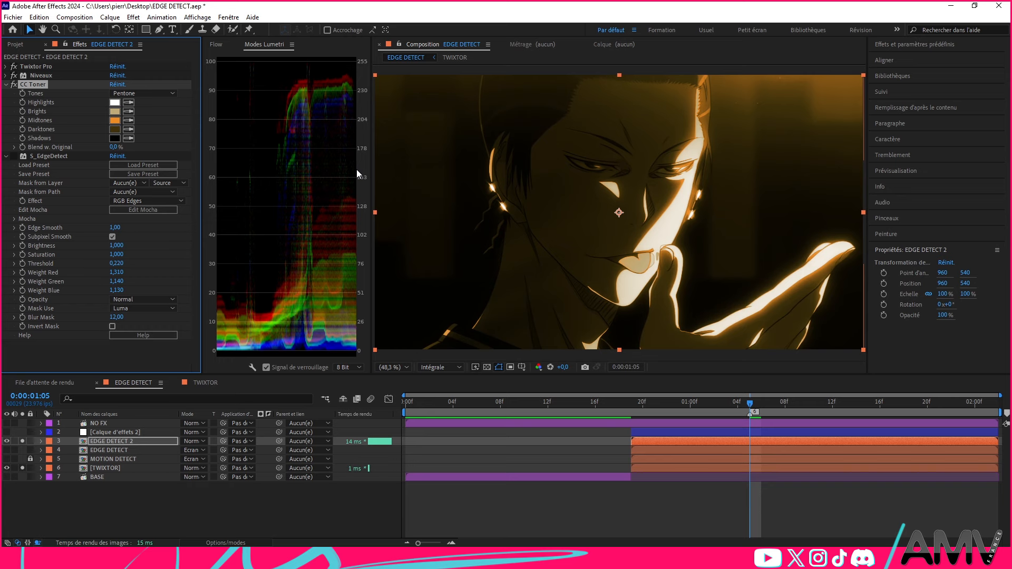
left_click(128, 130)
left_click(114, 120)
Step: Set CC Toner's Brights to red, sample that red for Highlights, and switch S_EdgeDetect back on
left_click(115, 110)
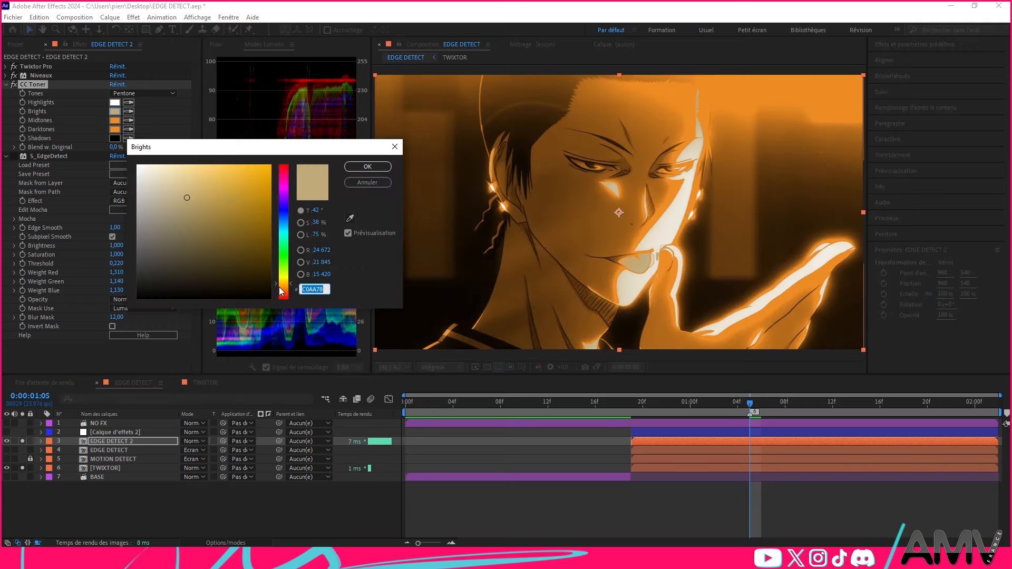
left_click(284, 298)
left_click(248, 166)
left_click(368, 167)
left_click(128, 102)
left_click(114, 111)
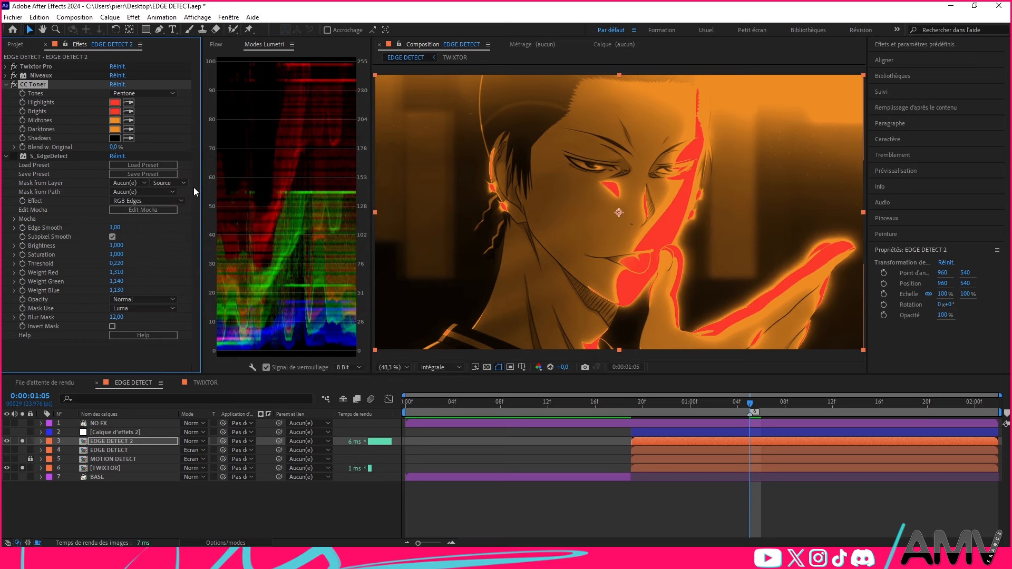
left_click(15, 156)
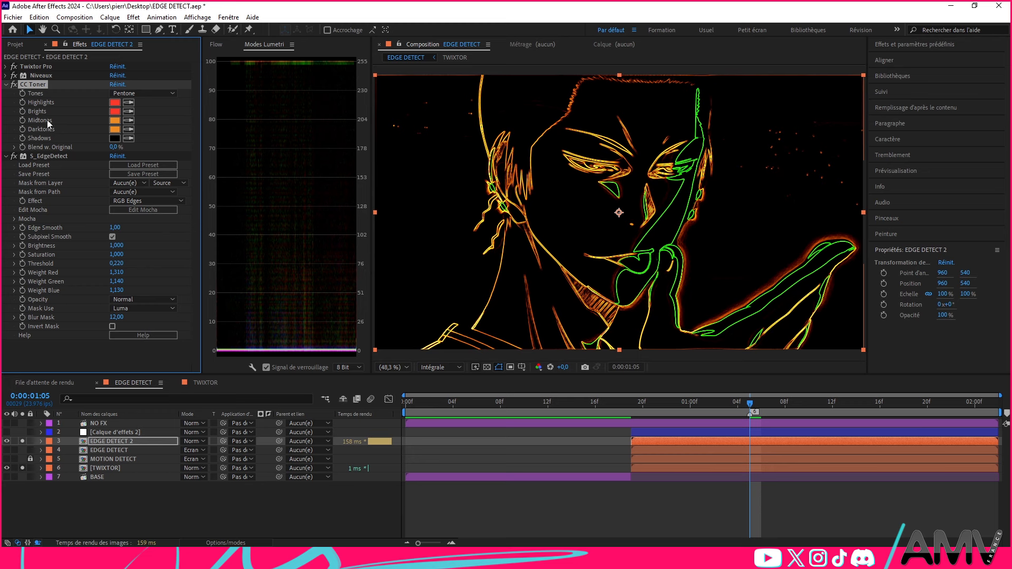
Step: Adjust Niveaux to about 7581 input black, 31740 input white, 0.84 gamma, 3084 output black and 13235 output white
left_click(6, 77)
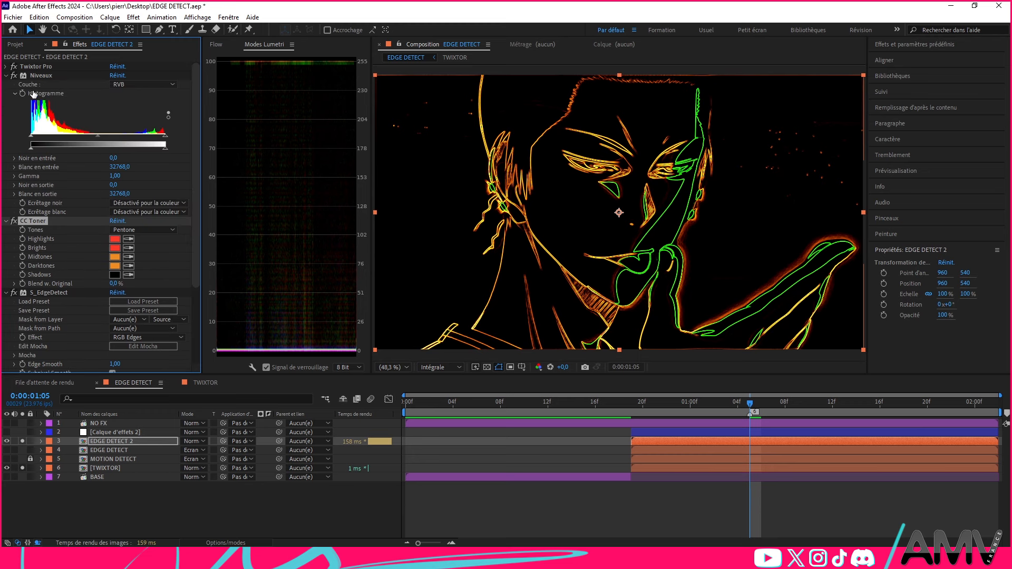
left_click(40, 76)
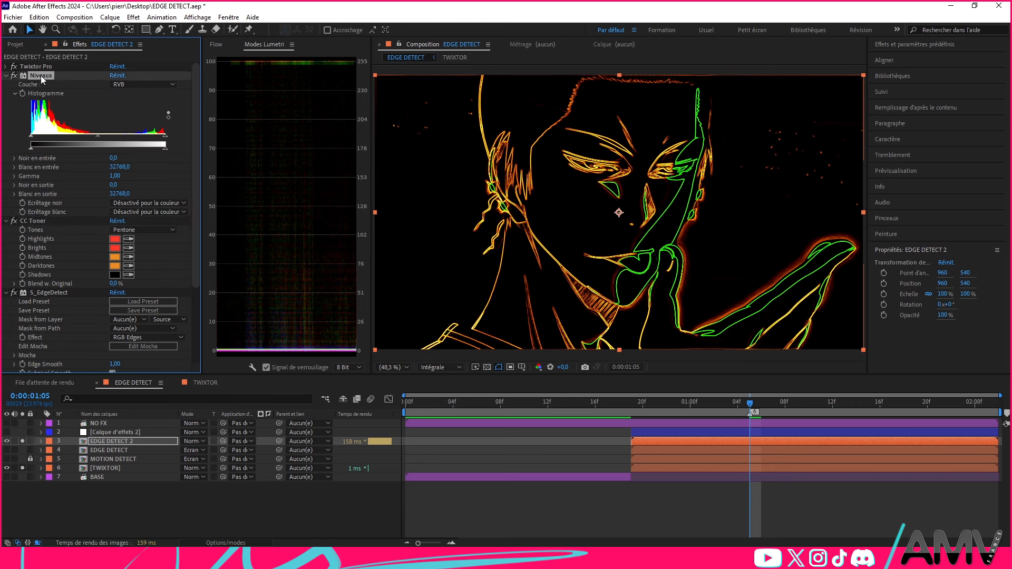
left_click_drag(31, 135, 49, 138)
left_click_drag(165, 136, 75, 138)
left_click_drag(32, 149, 44, 150)
left_click_drag(165, 149, 57, 138)
left_click_drag(130, 137, 160, 137)
left_click_drag(57, 137, 95, 138)
Step: Adjust S_EdgeDetect's weights to 1.37 red, 0.6 green and 1.17 blue
scroll(58, 236, "down", 4)
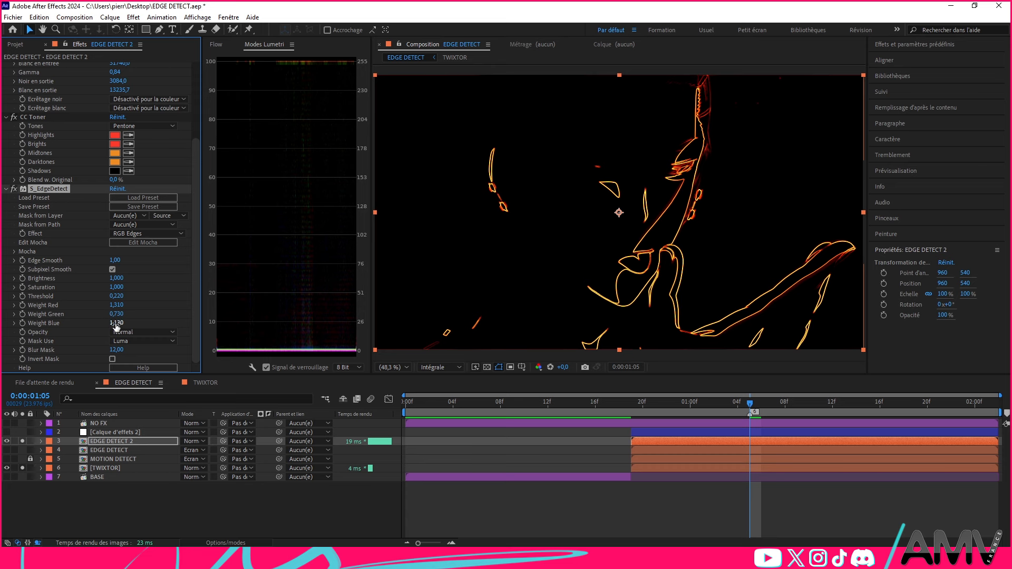
mouse_move(113, 325)
left_mouse_down()
mouse_move(103, 324)
mouse_move(123, 305)
mouse_move(90, 311)
mouse_move(132, 311)
mouse_move(105, 315)
mouse_move(115, 315)
left_mouse_up()
Step: Lower the Niveaux gamma to 0.39, with output black at about 2827 and output white at about 11822
scroll(116, 232, "up", 5)
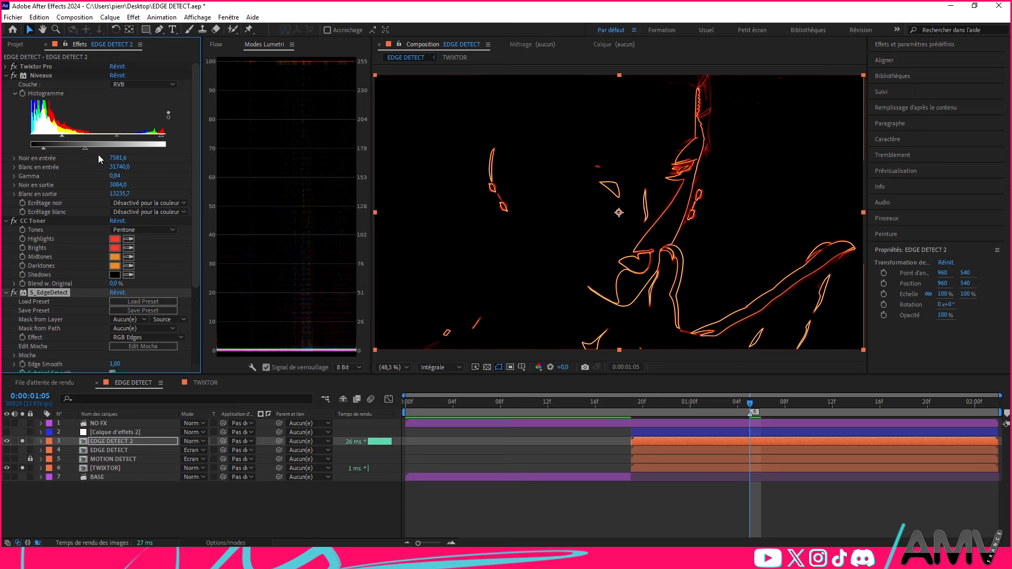
left_click(42, 76)
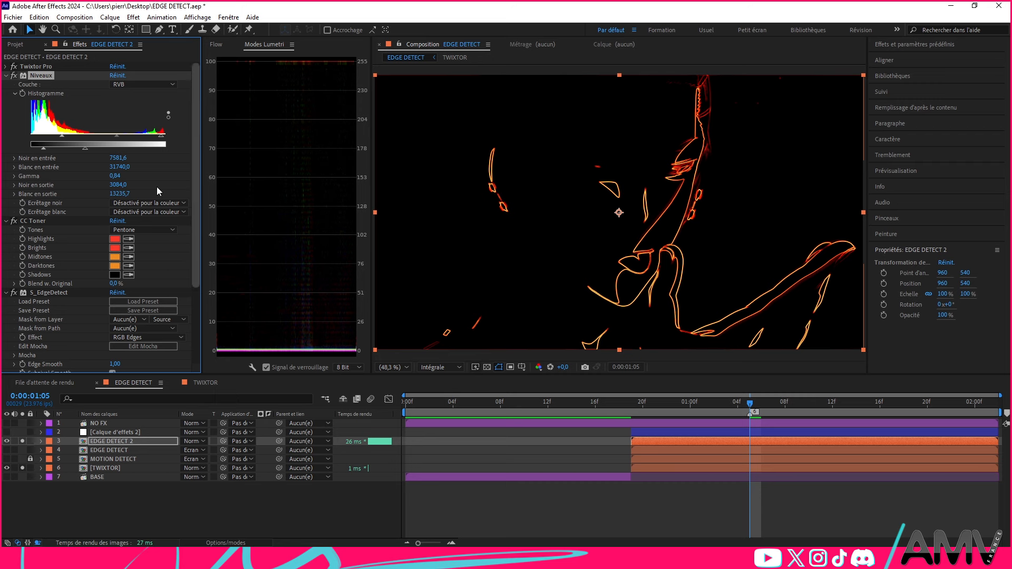
left_click_drag(119, 137, 43, 147)
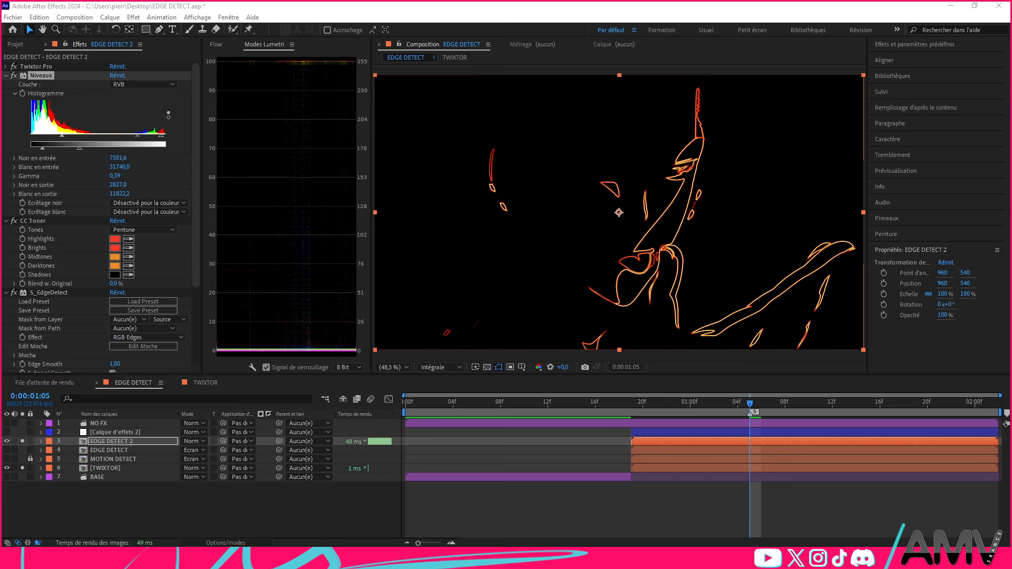
Step: Collapse the existing effects on EDGE DETECT 2 and add Deep Glow after S_EdgeDetect
left_click(6, 76)
left_click(6, 84)
left_click(6, 93)
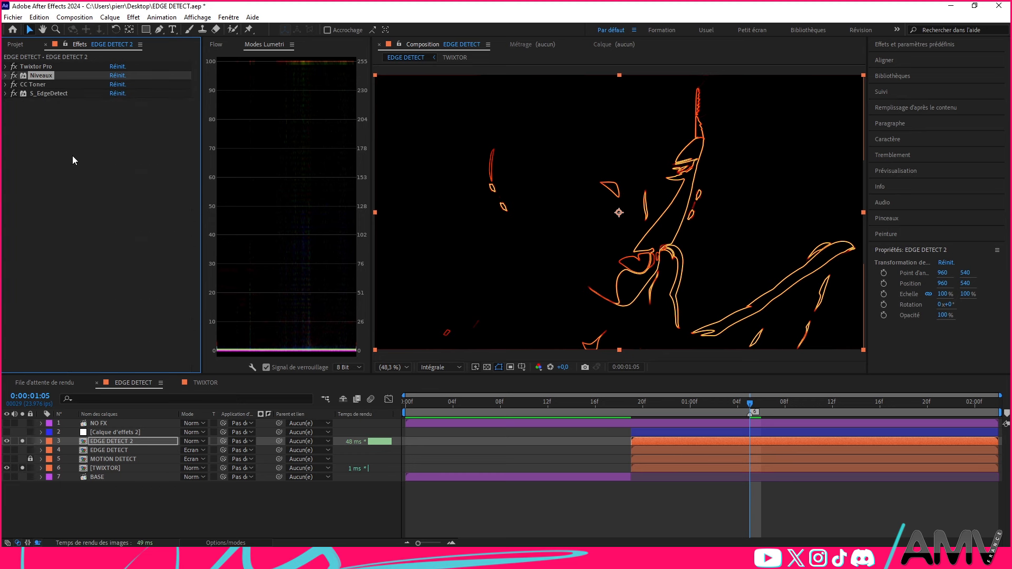
key("ctrl+space")
type("dee")
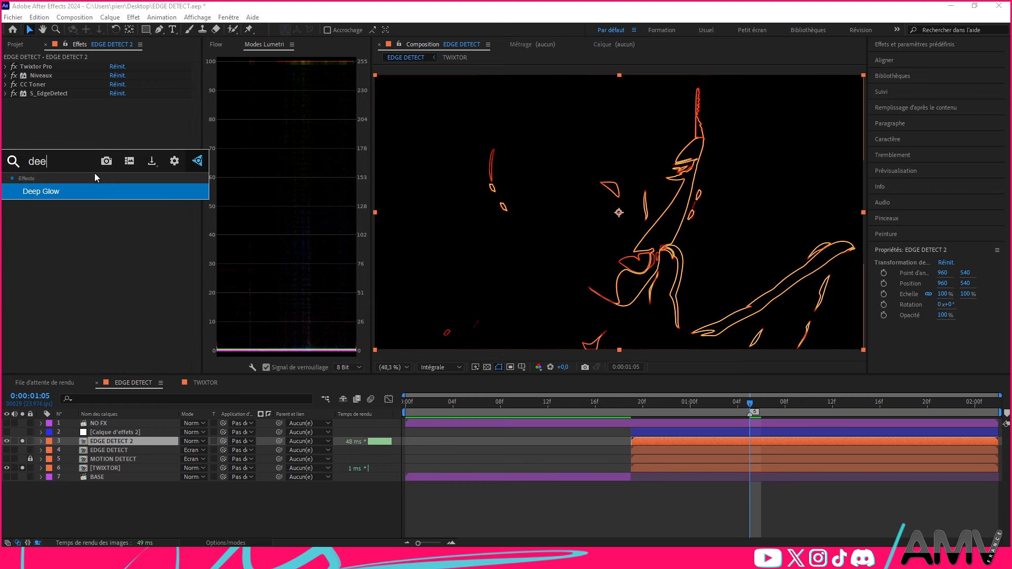
key("Return")
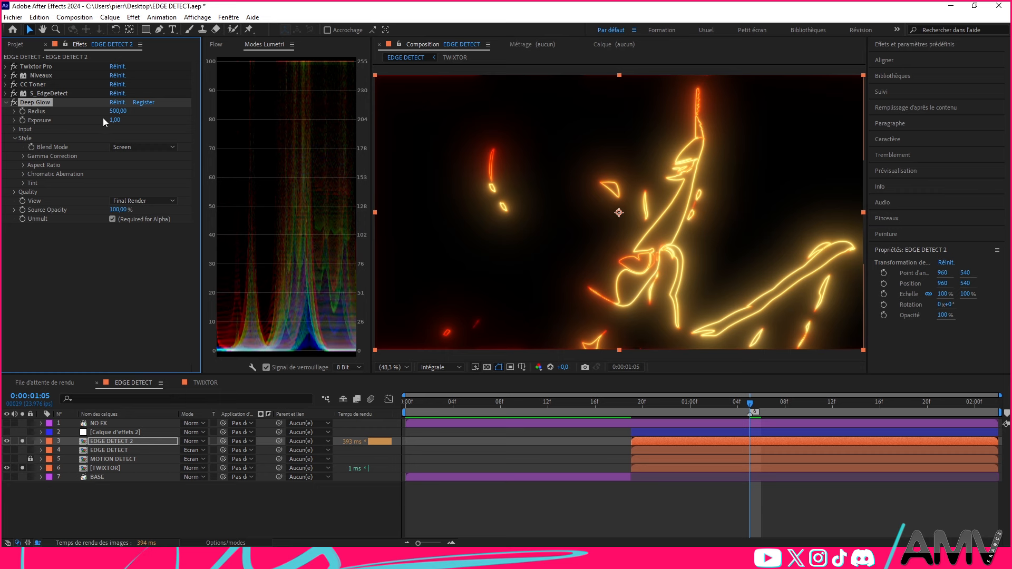
Step: Set Deep Glow's Radius to 400 and its Exposure to 0.41
left_click(118, 111)
type("400")
key("Return")
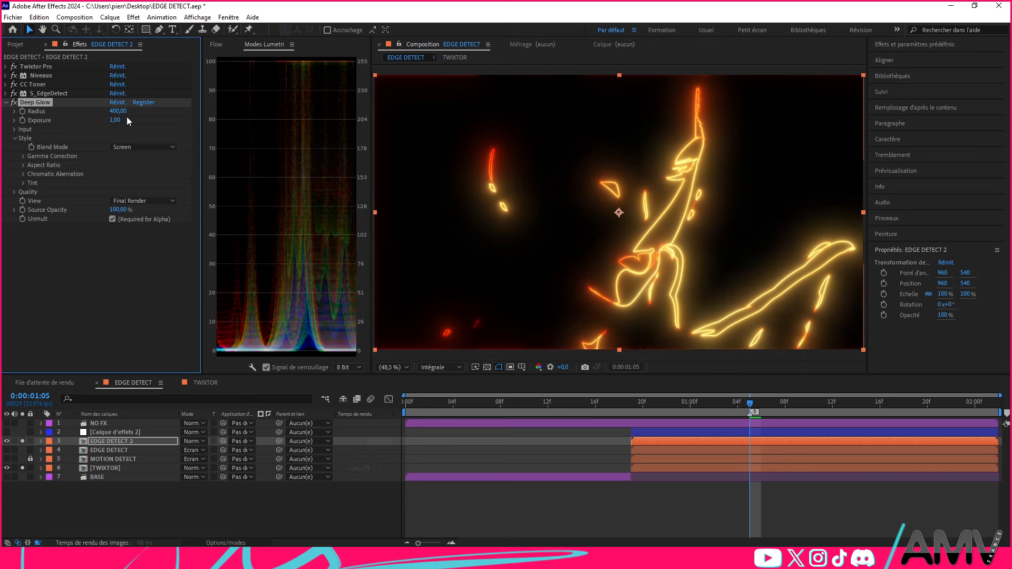
left_click_drag(115, 120, 85, 121)
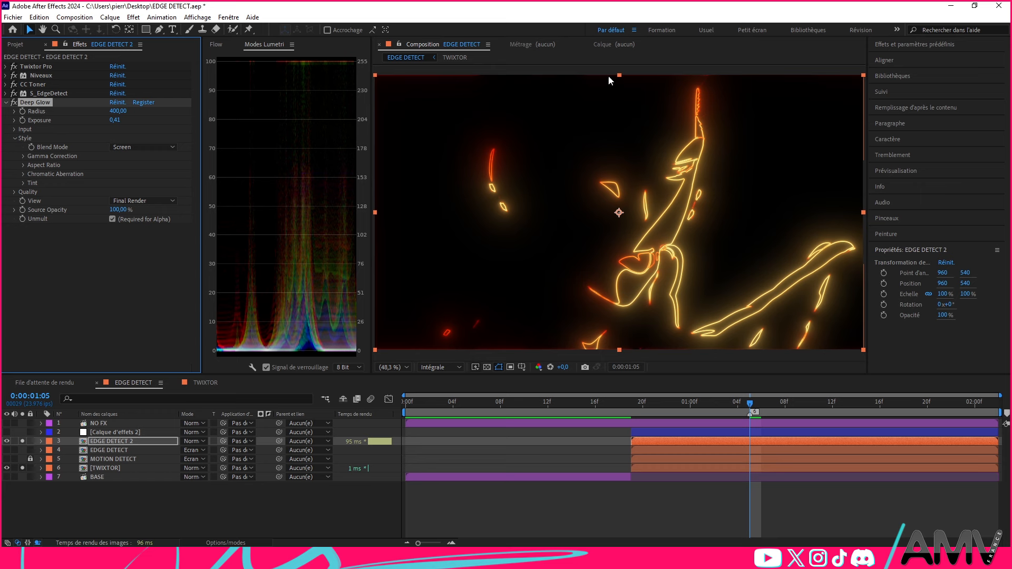
Step: Raise S_EdgeDetect's Threshold to 0.42
left_click(5, 93)
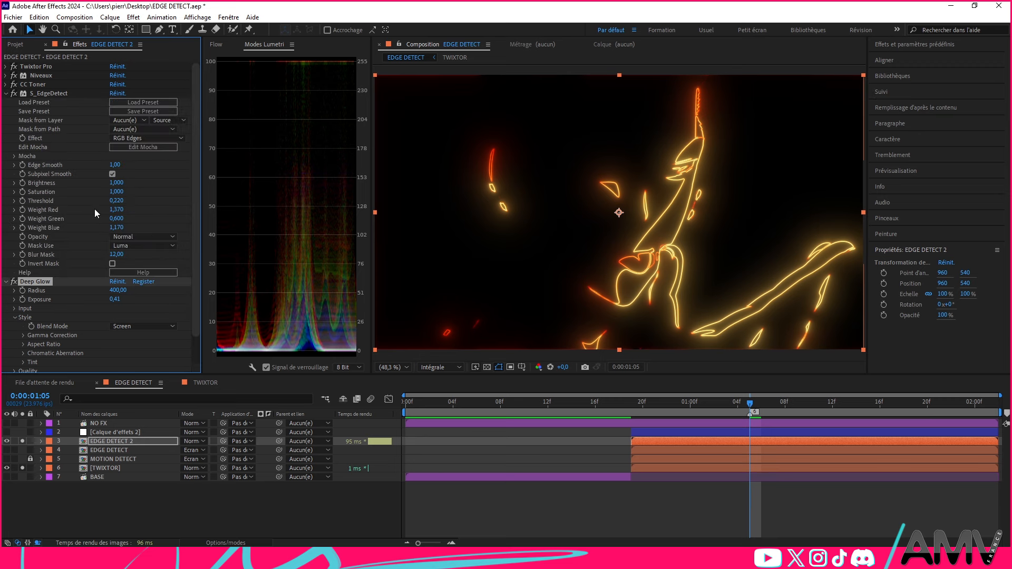
left_click_drag(123, 201, 149, 201)
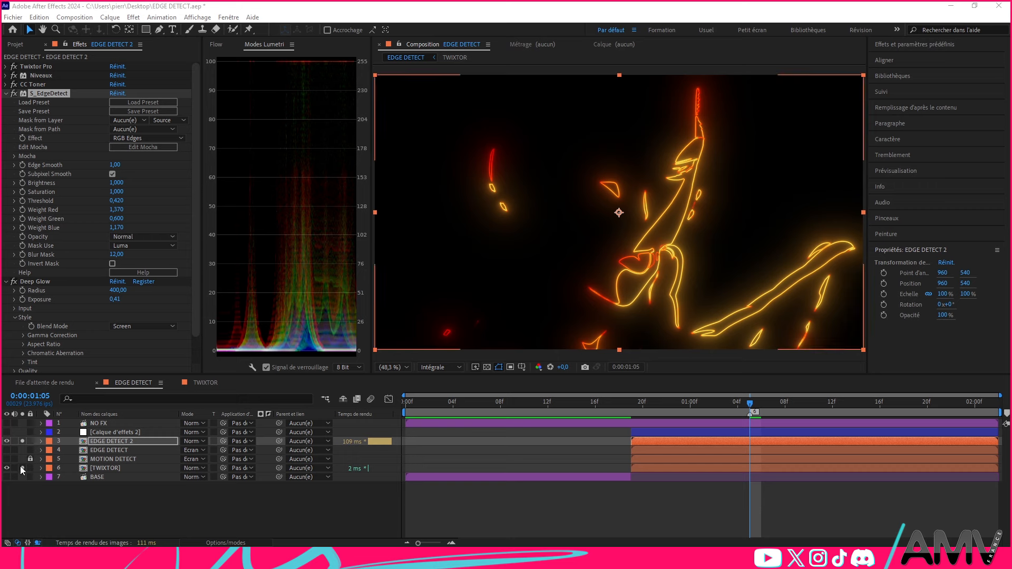
Step: Set the blending mode of the EDGE DETECT 2 layer to Addition
left_click(144, 441)
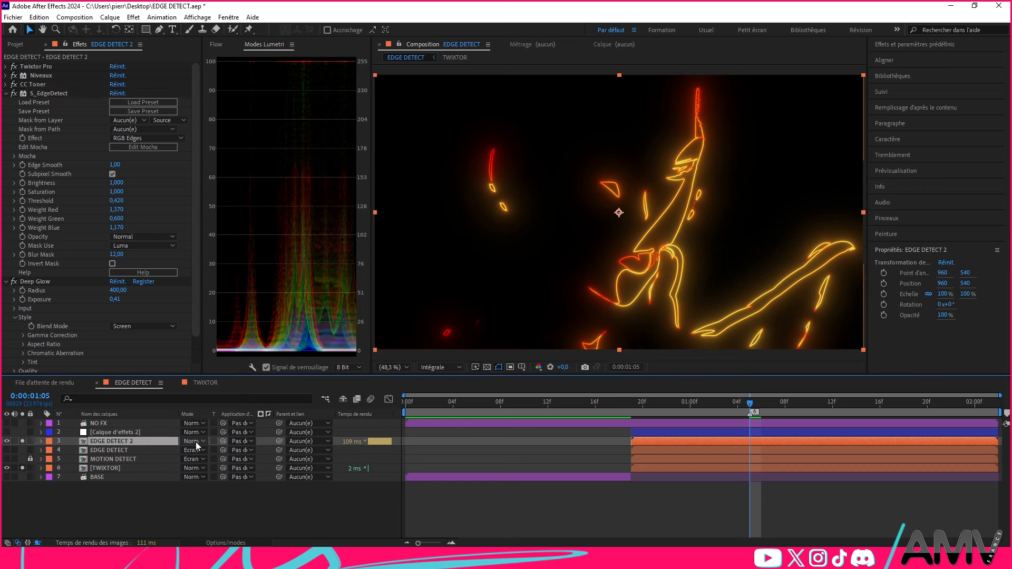
left_click(195, 441)
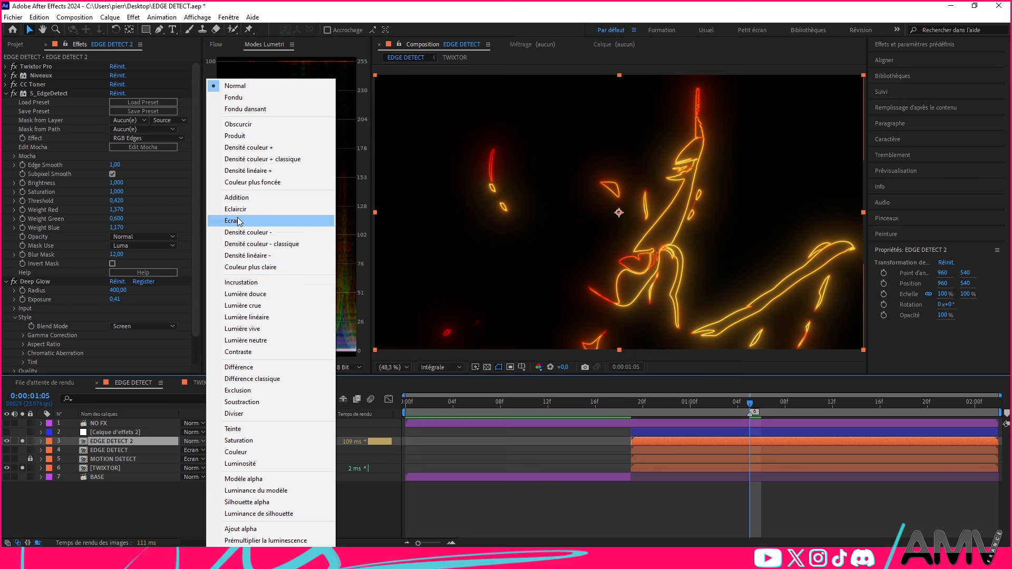
left_click(260, 199)
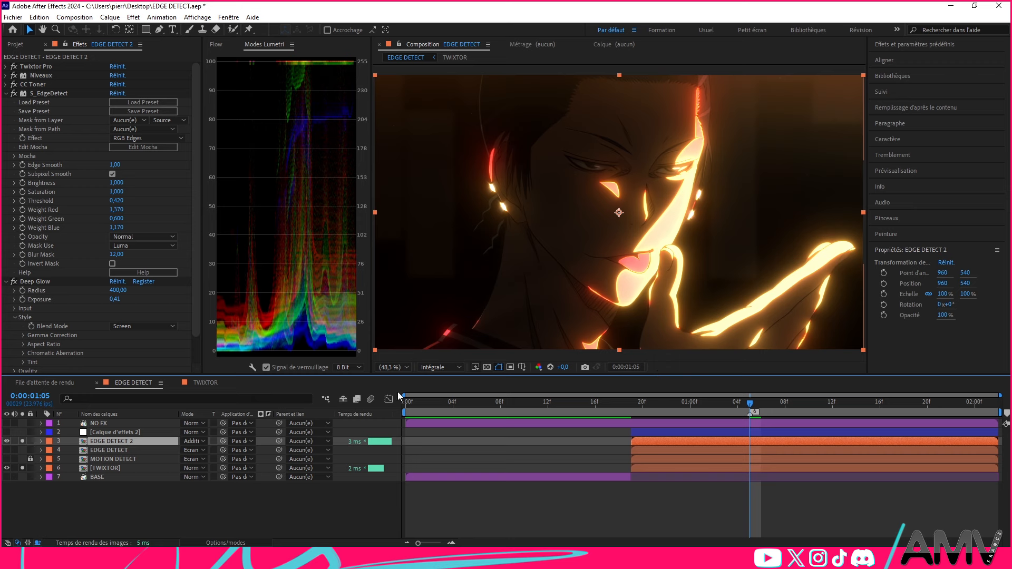
Step: Examine the TWIXTOR layer with EDGE DETECT 2 unsoloed, compare its Courbes effect off and on, and solo EDGE DETECT 2 again
left_click(97, 464)
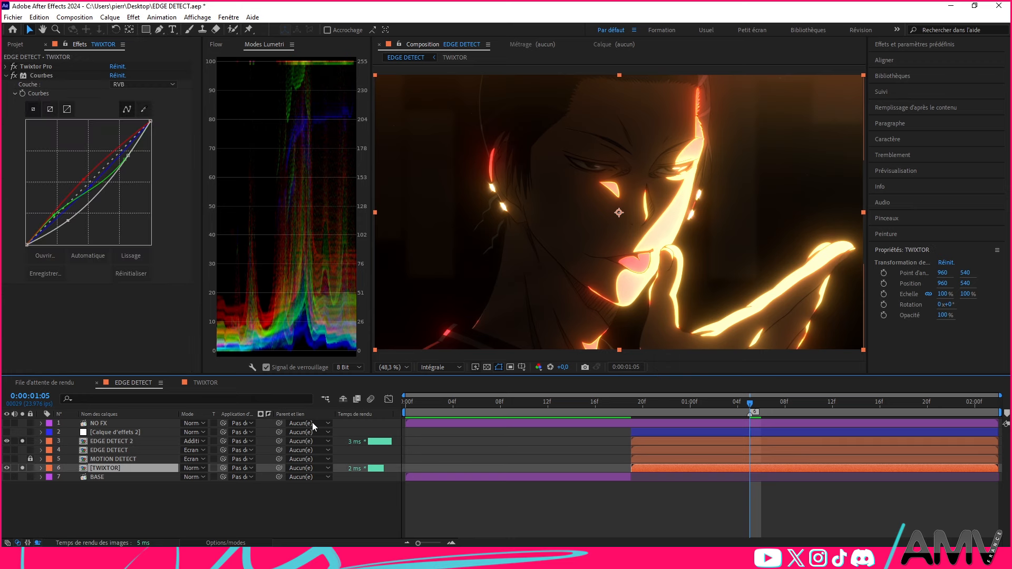
left_click(22, 442)
left_click_drag(648, 404, 750, 408)
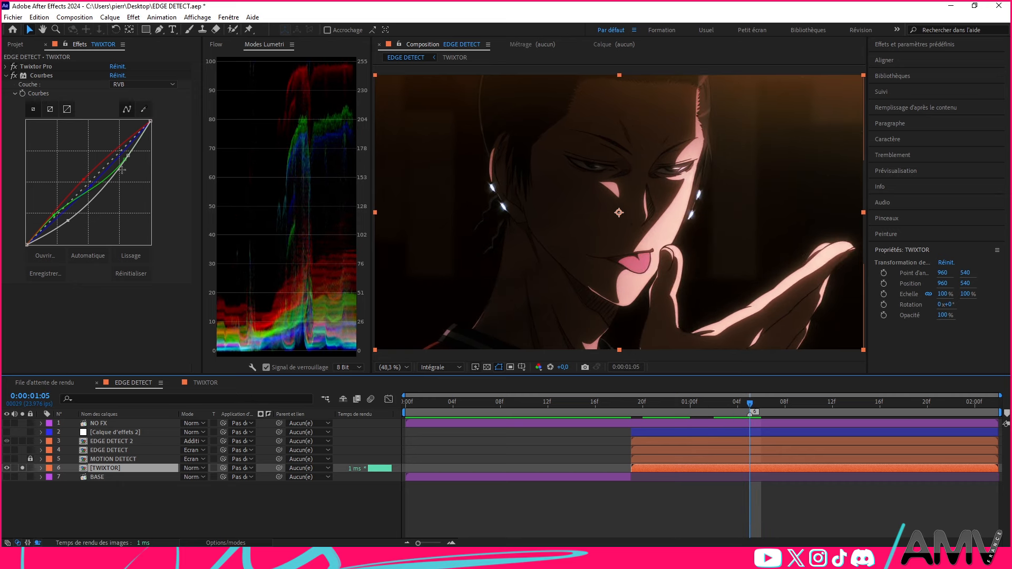
left_click(14, 75)
left_click(14, 76)
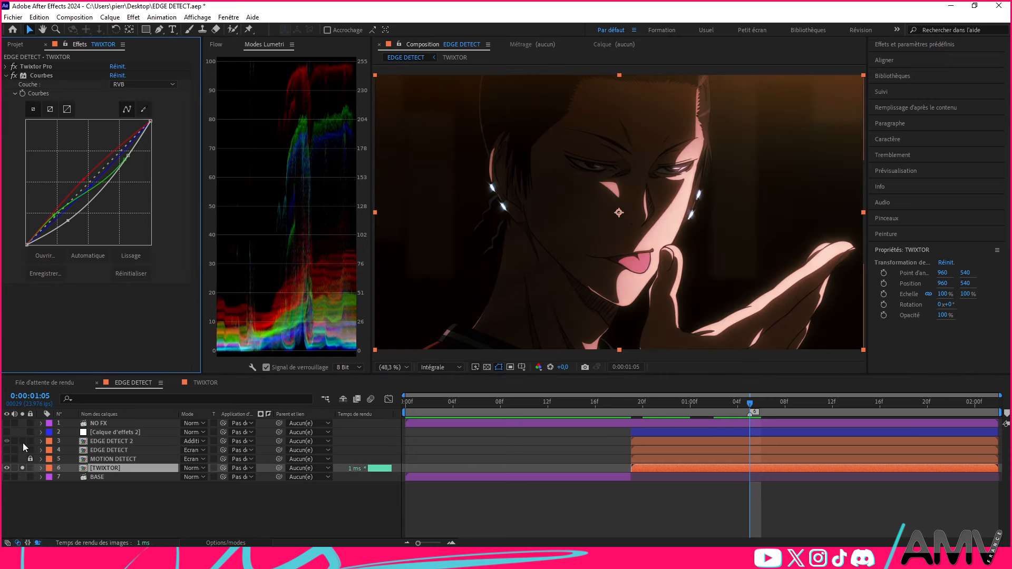
left_click(22, 442)
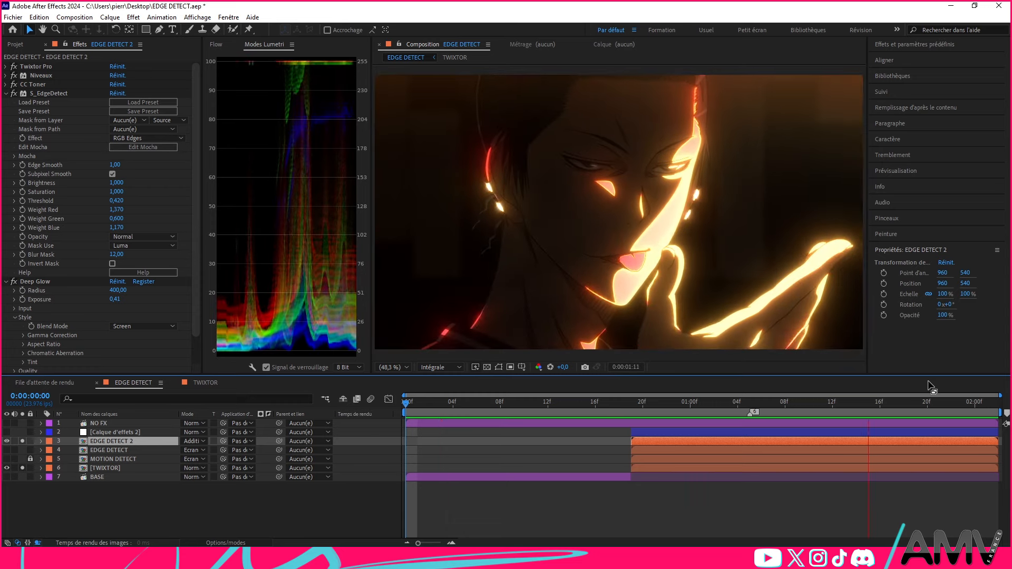